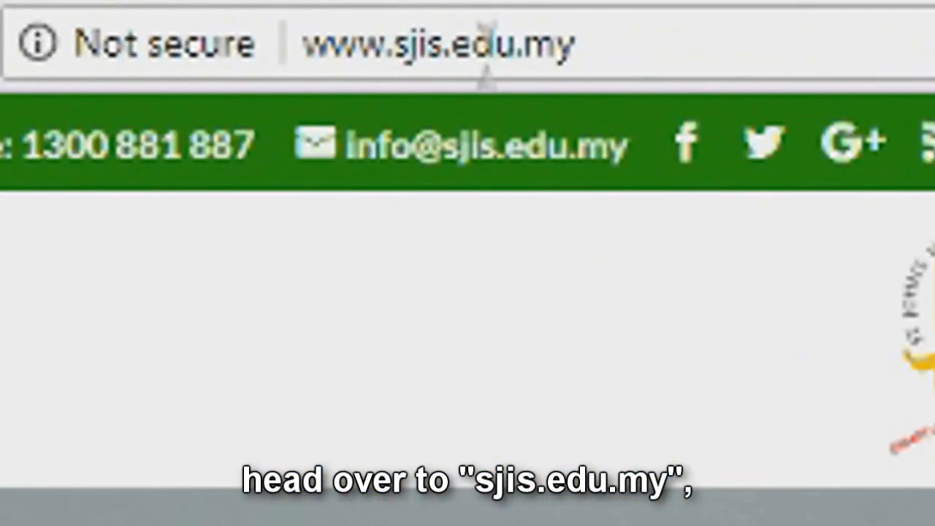
Go from the St. John's school website to the SJIS Education Management System login page.
left_click(215, 40)
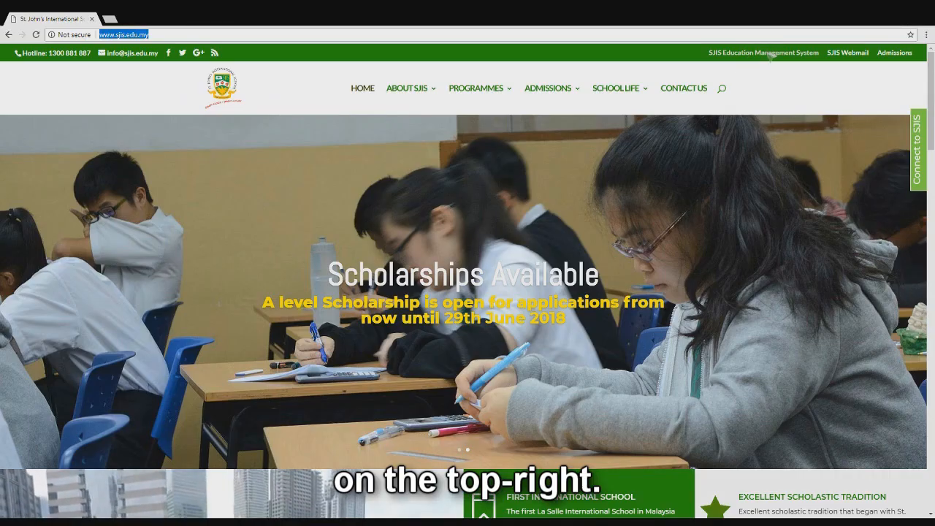
left_click(290, 28)
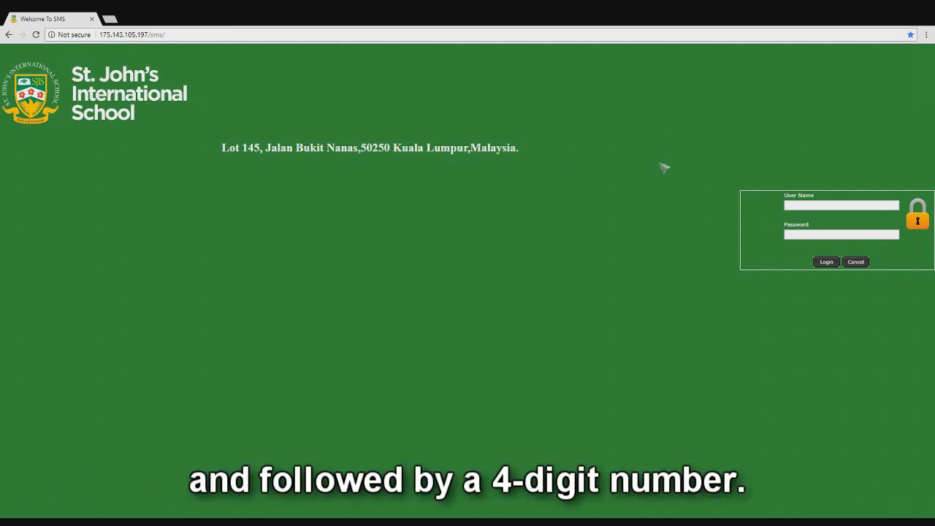
Log in with the student ID and password, each suffixed with 'P' for the parent account.
left_click(848, 209)
type("SJIS")
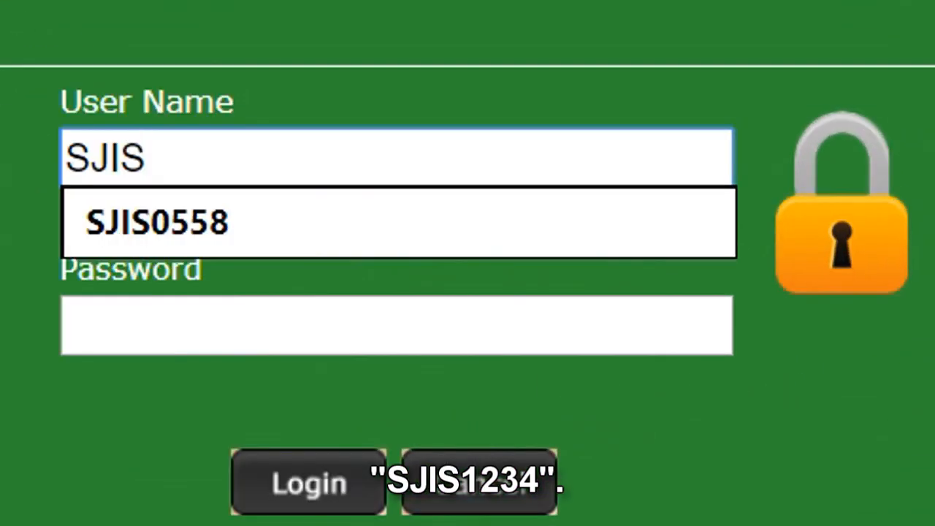
type("1234")
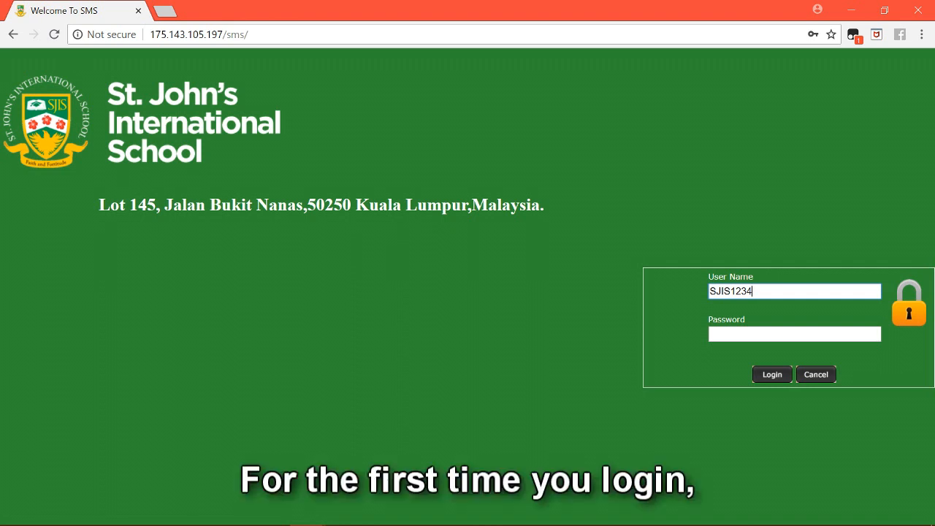
key("Tab")
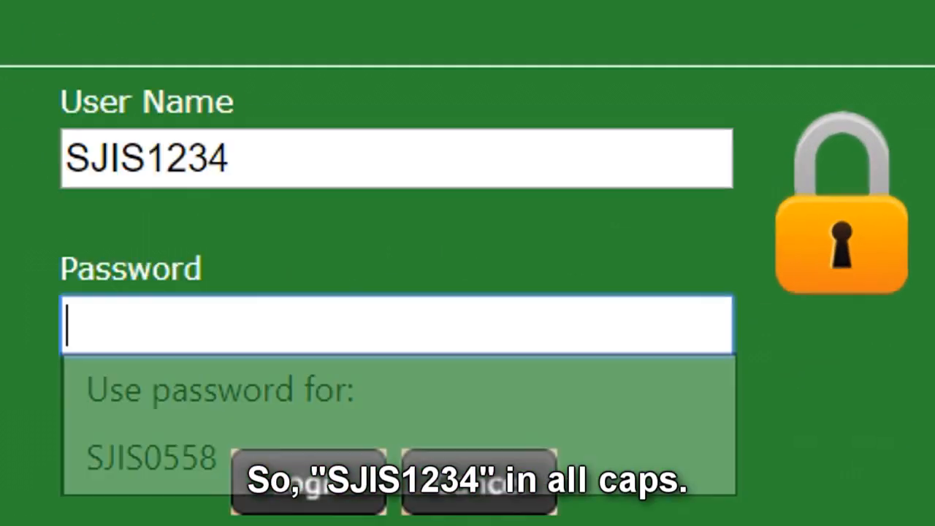
type("SJIS")
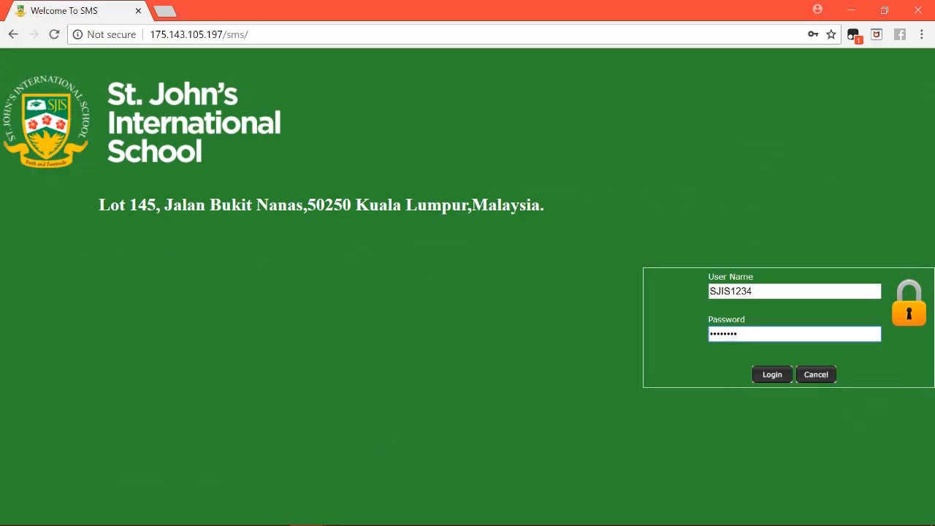
left_click(752, 291)
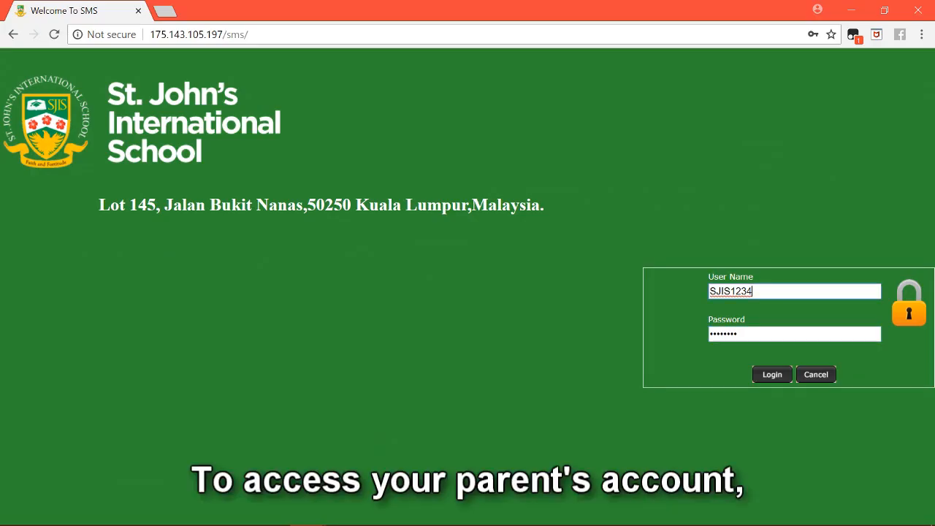
type("P")
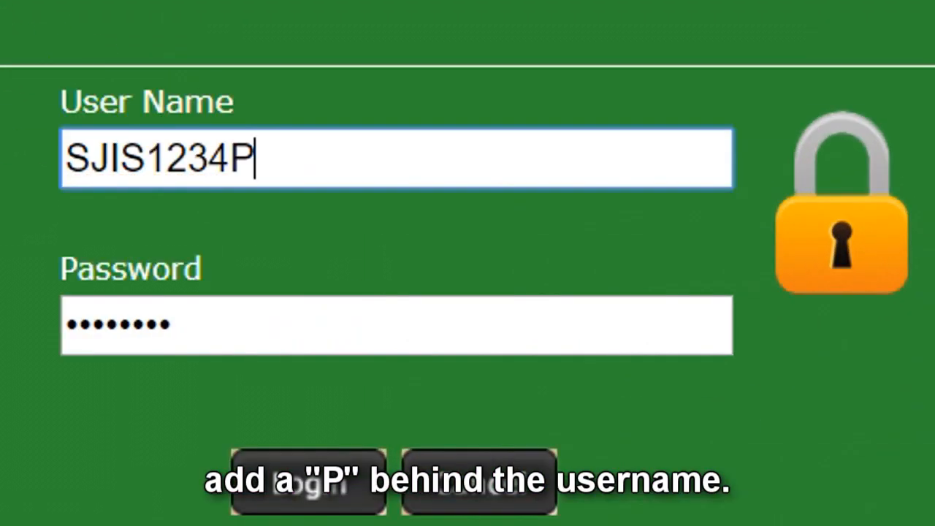
left_click(172, 324)
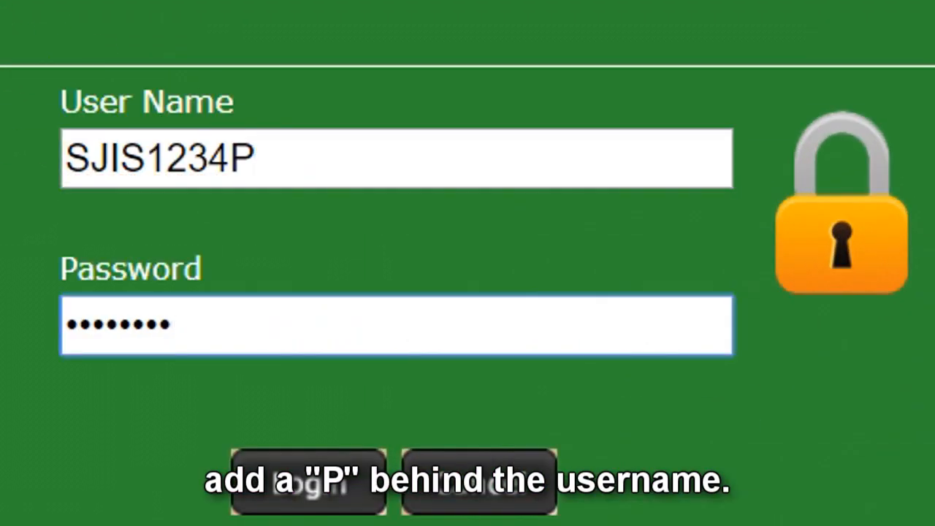
type("P")
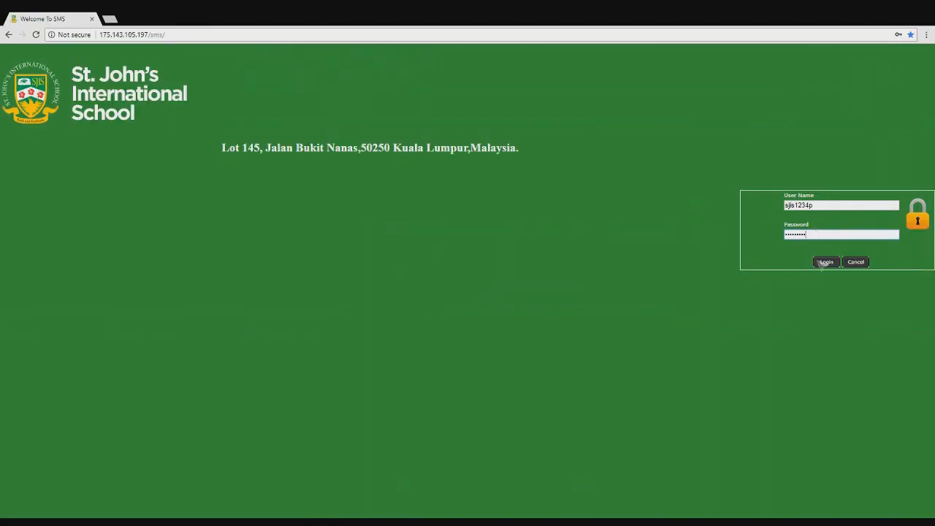
key("Return")
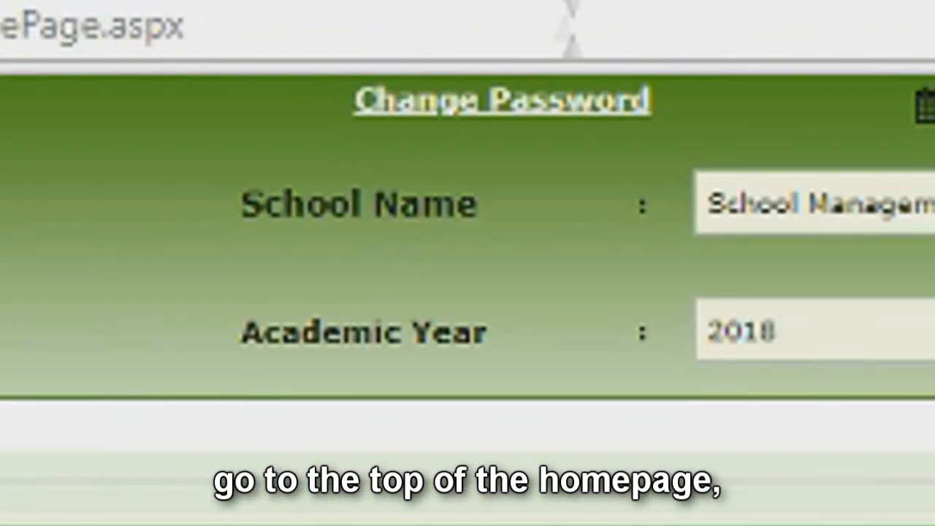
Open Change Password and highlight its Old, New and Confirm New Password labels.
left_click(590, 110)
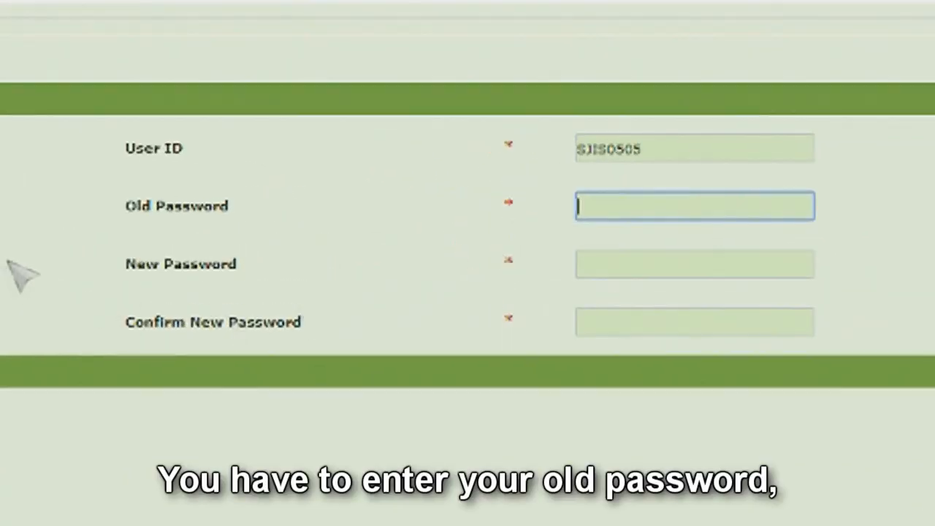
left_click_drag(297, 191, 356, 190)
left_click(370, 191)
mouse_move(121, 257)
left_mouse_down()
mouse_move(365, 322)
mouse_move(293, 320)
mouse_move(123, 272)
left_mouse_up()
left_click(222, 292)
left_click_drag(123, 310, 376, 373)
left_click(376, 372)
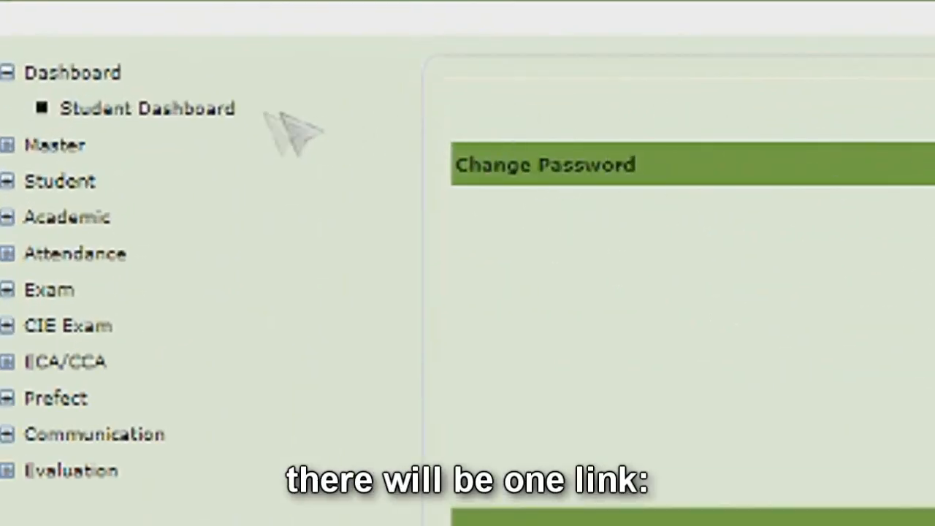
Open Student Dashboard and scroll through its timetable, attendance and exam mark charts.
left_click(228, 108)
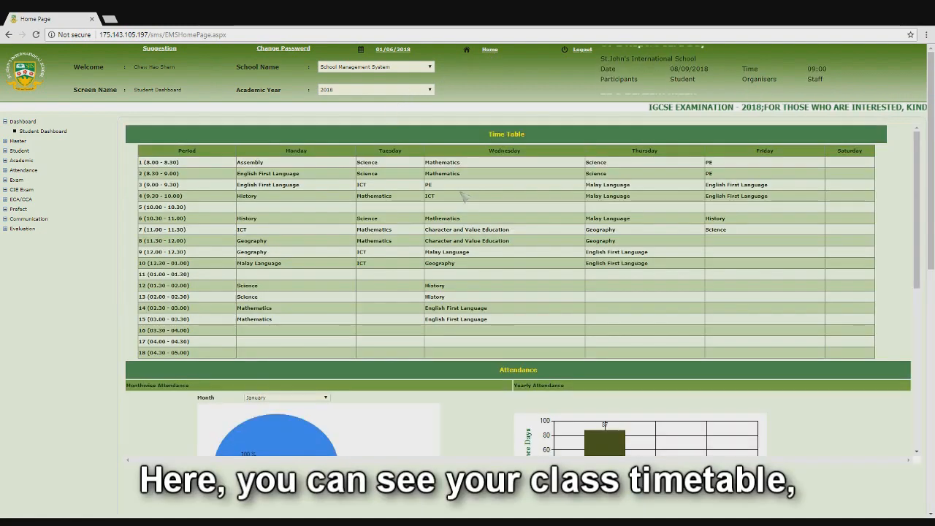
scroll(553, 265, "down", 2)
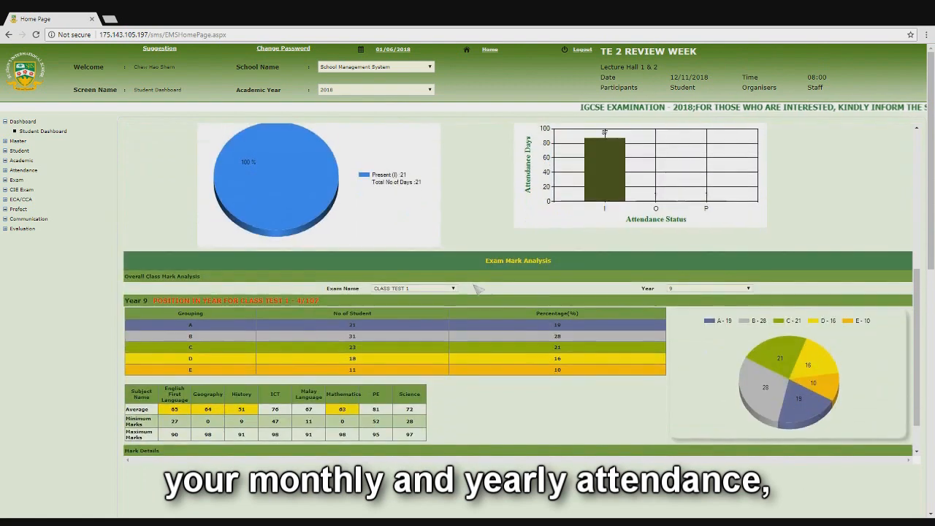
scroll(553, 287, "down", 2)
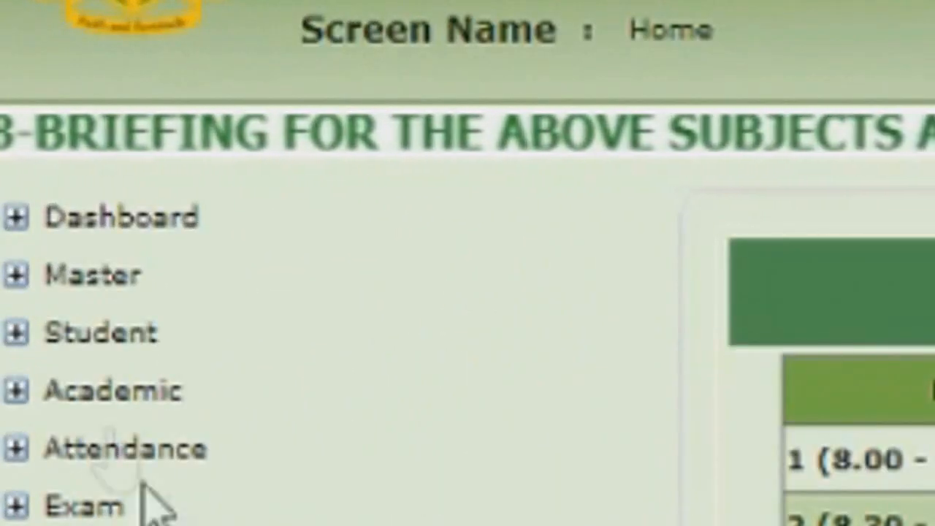
Open the Academic Calendar Report under Master > School.
left_click(119, 281)
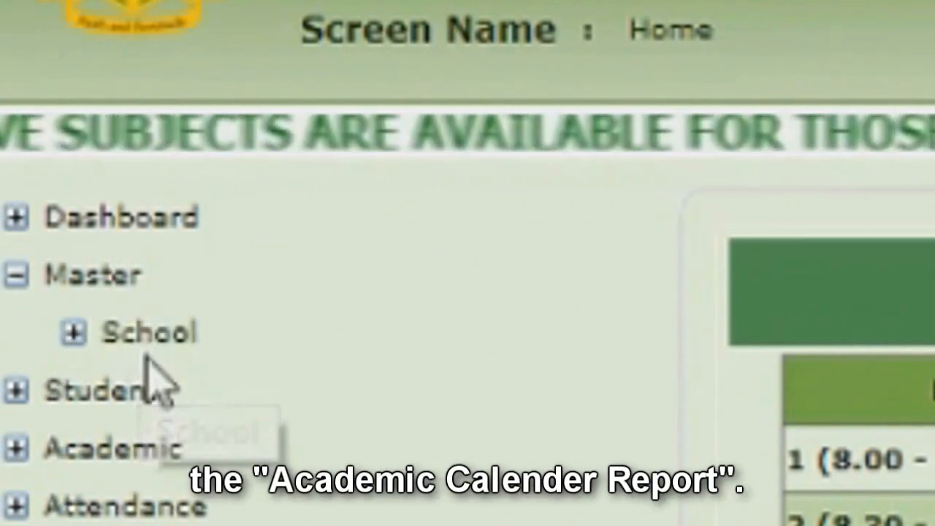
left_click(161, 340)
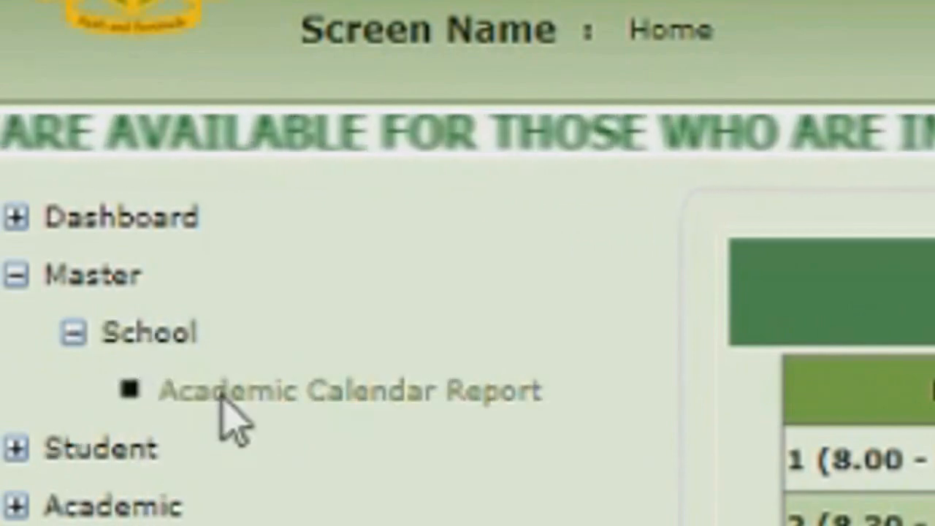
left_click(223, 409)
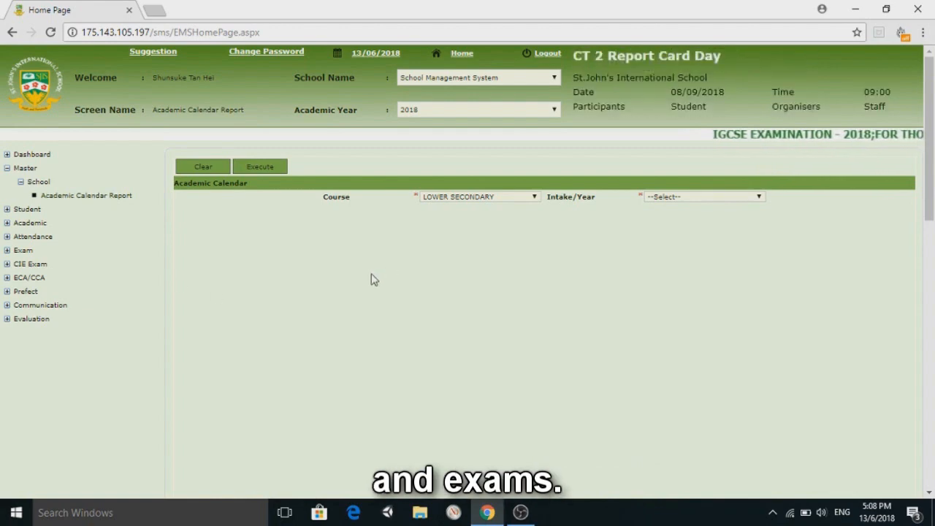
scroll(400, 277, "down", 1)
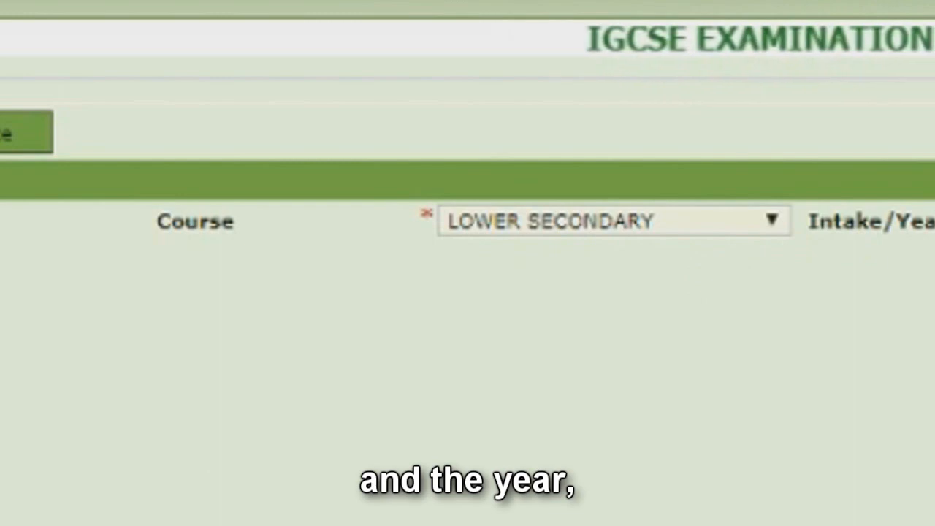
Generate the report for intake year 2018 and scroll through the calendar.
left_click(934, 275)
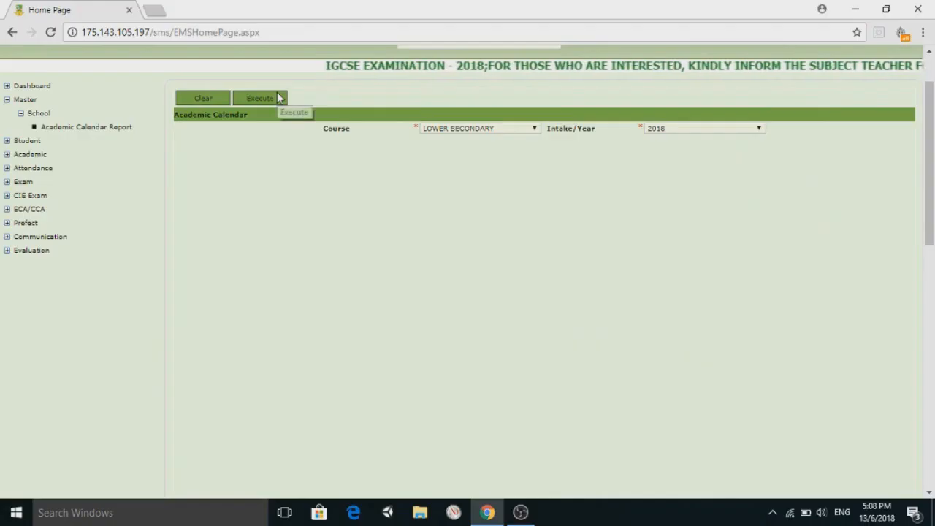
left_click(276, 98)
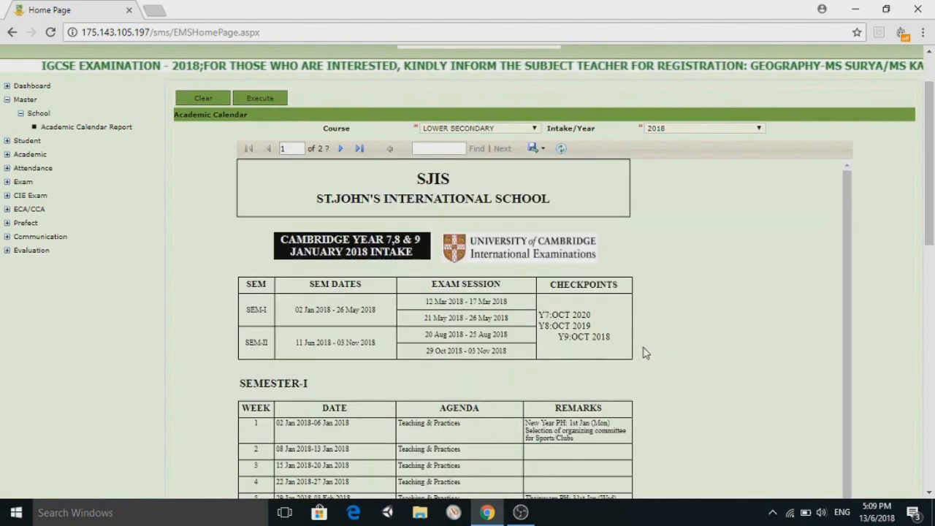
scroll(884, 267, "down", 4)
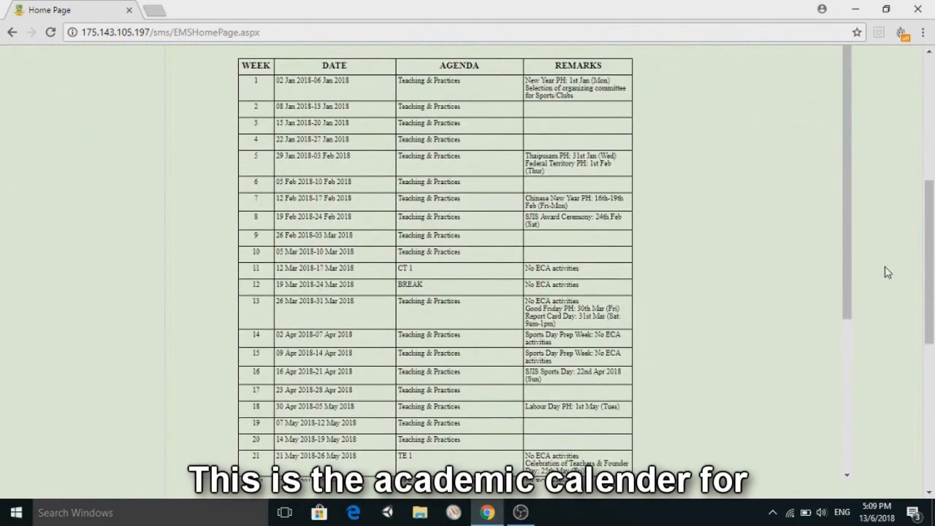
left_click_drag(851, 307, 806, 254)
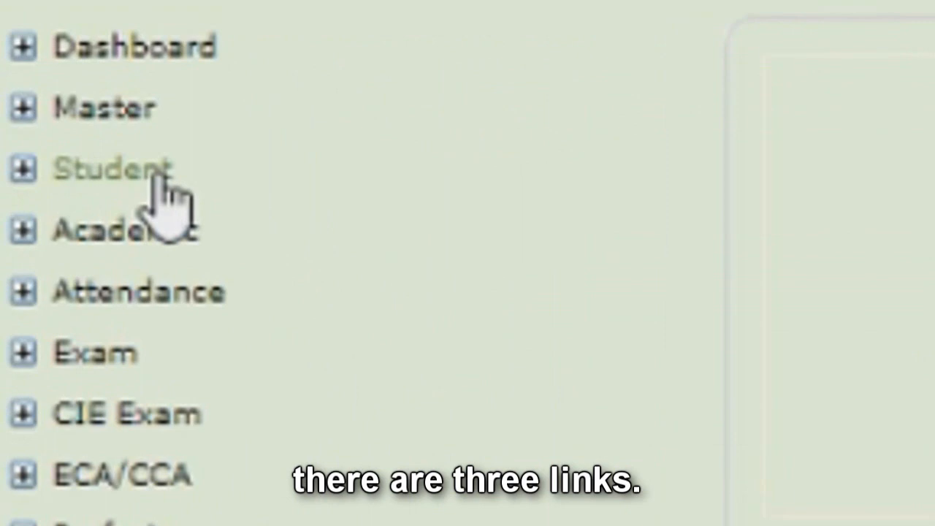
Expand the Student menu and select Student Profile.
left_click(159, 175)
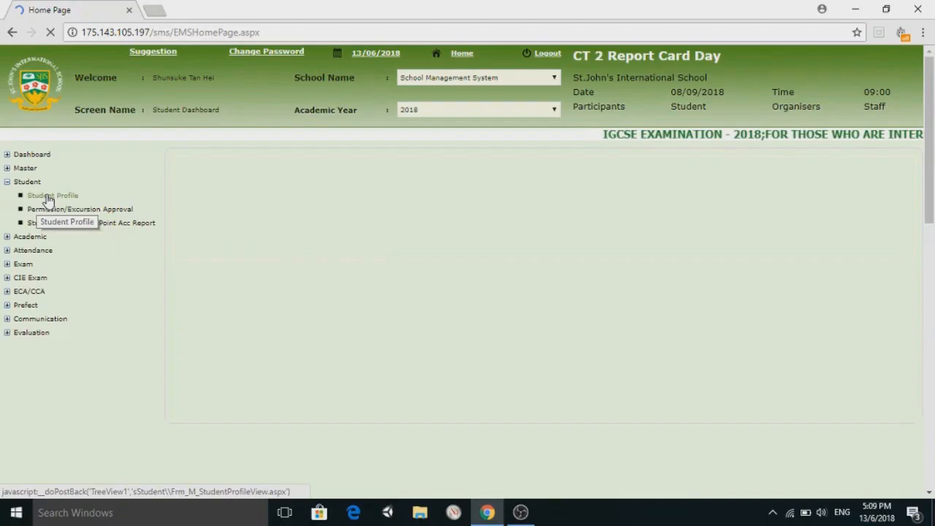
left_click(158, 247)
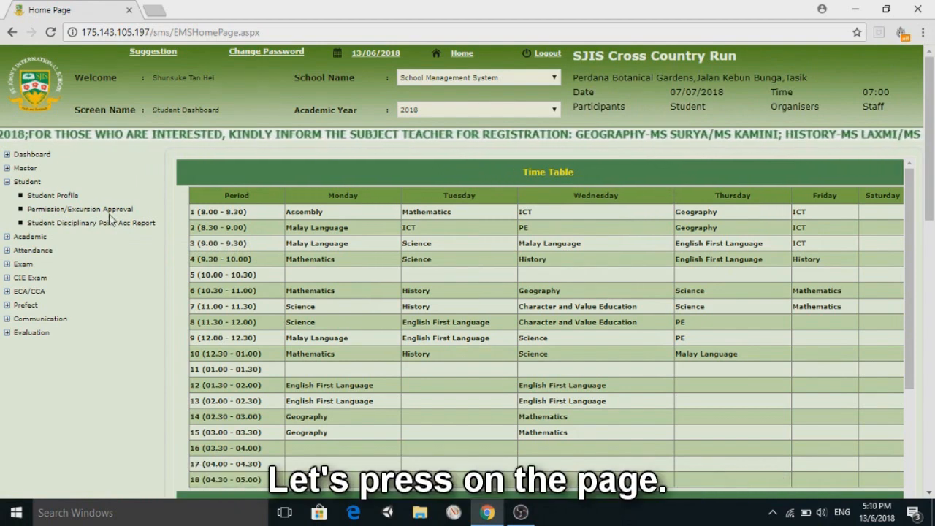
Approve the 19/05/2018 Science Extra Class excursion and confirm the 'Approval Success' alert.
left_click(110, 211)
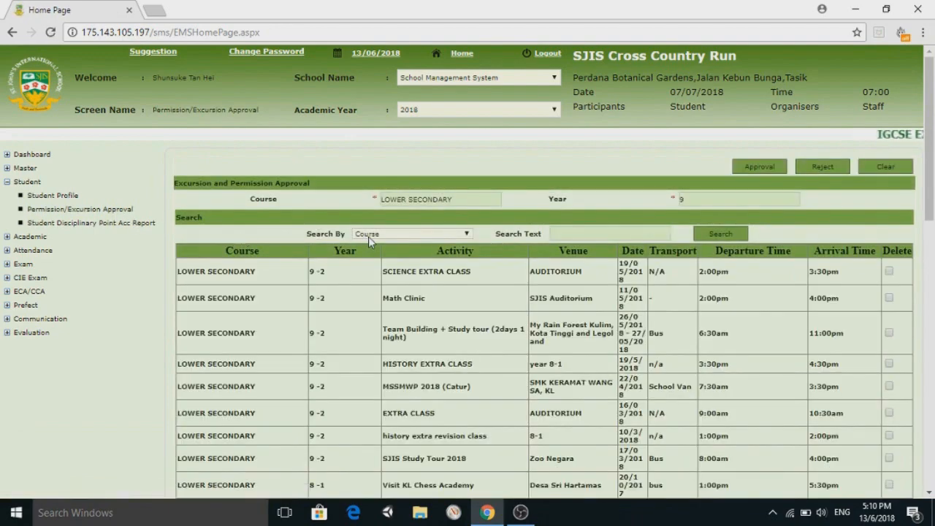
scroll(369, 237, "down", 1)
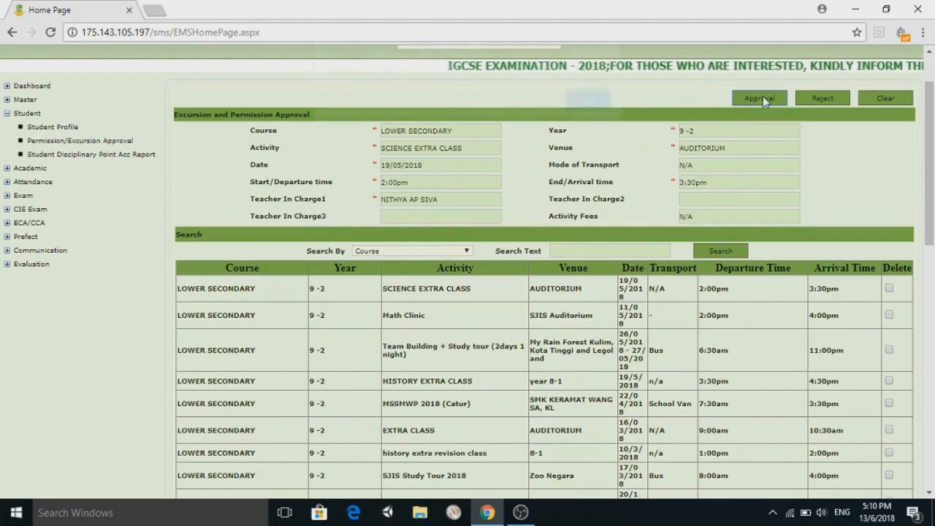
left_click(763, 97)
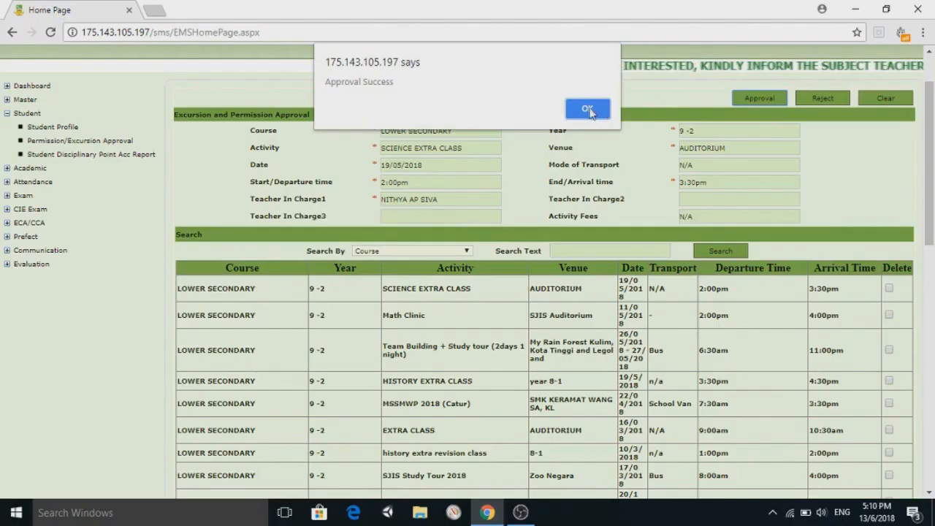
left_click(719, 205)
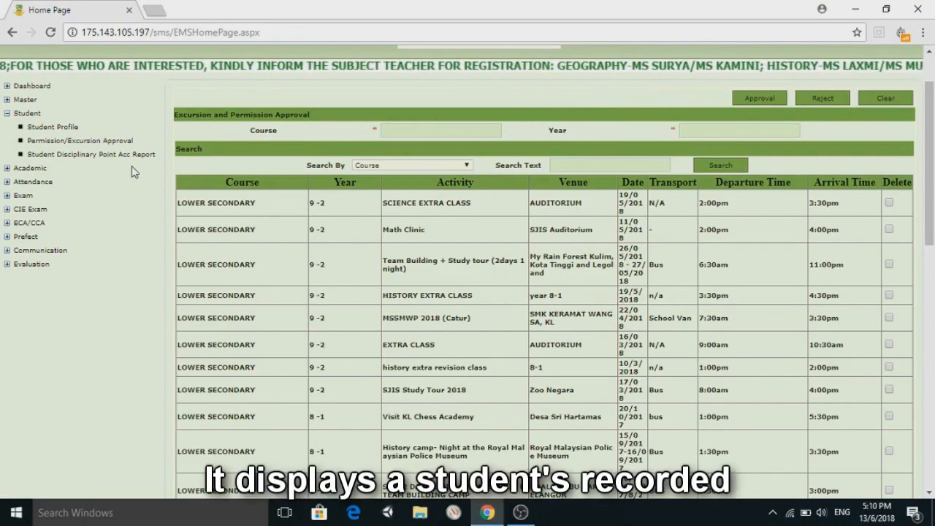
Expand the Academic menu to show Scheme of Work, Weekly Lesson Plan and related links.
left_click(134, 170)
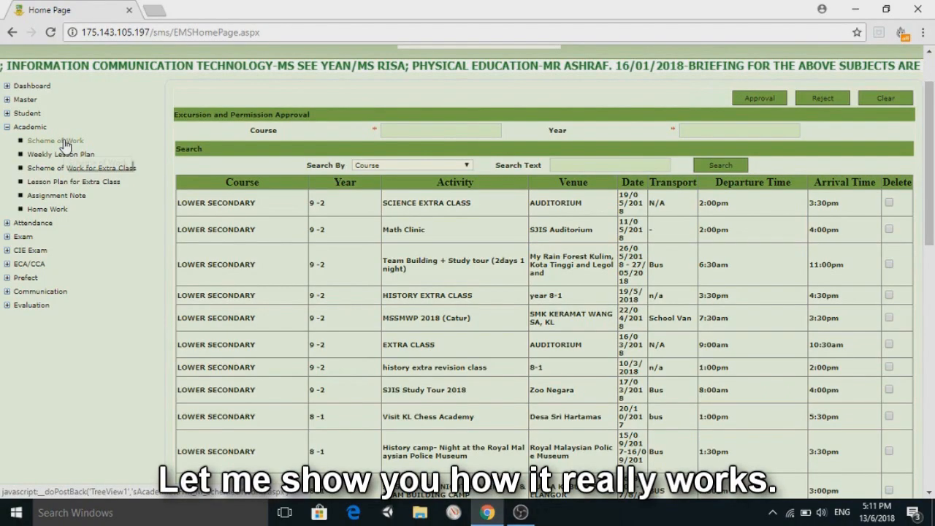
Open Scheme of Work and view the Semester 2 Malay Language weekly topics.
left_click(58, 141)
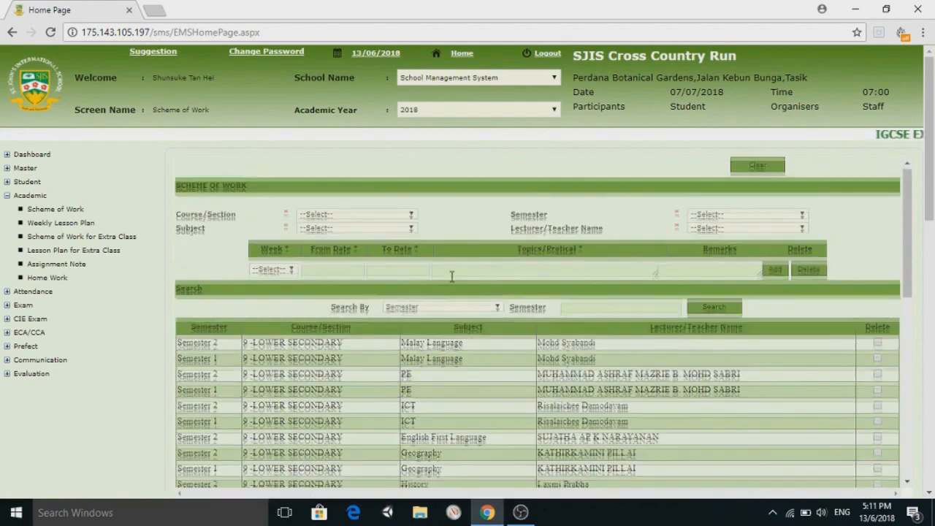
scroll(451, 277, "down", 3)
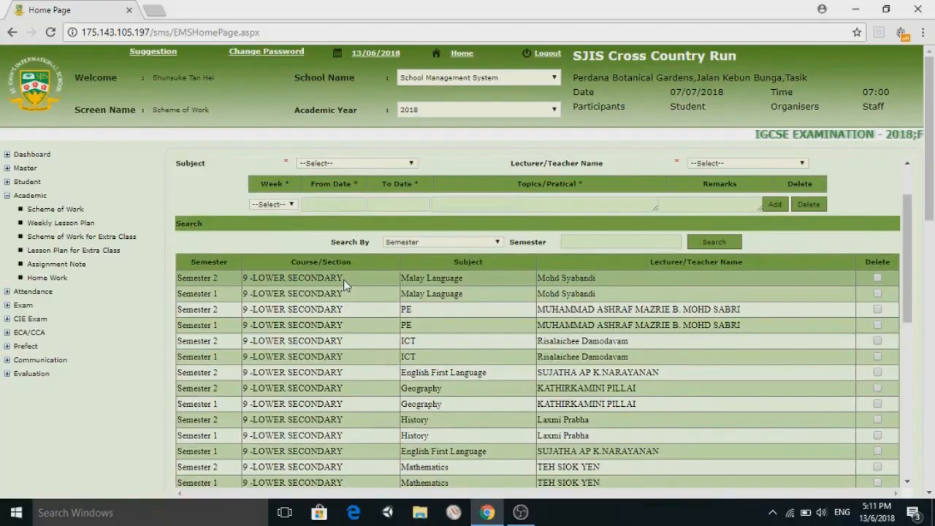
left_click(328, 258)
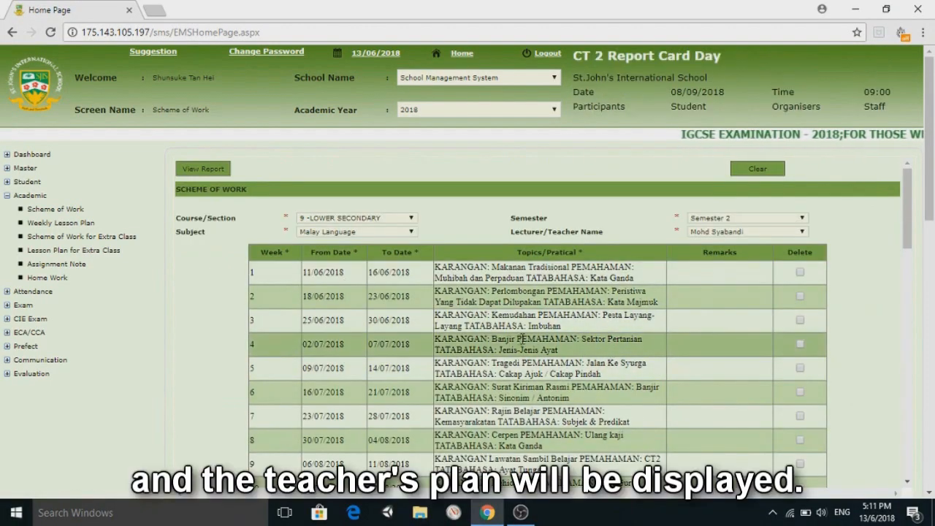
scroll(523, 338, "down", 3)
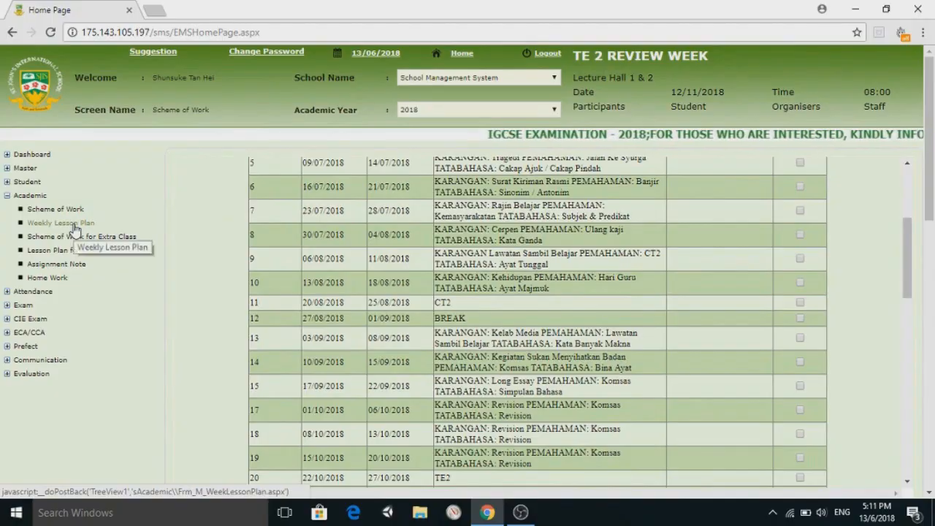
left_click(235, 401)
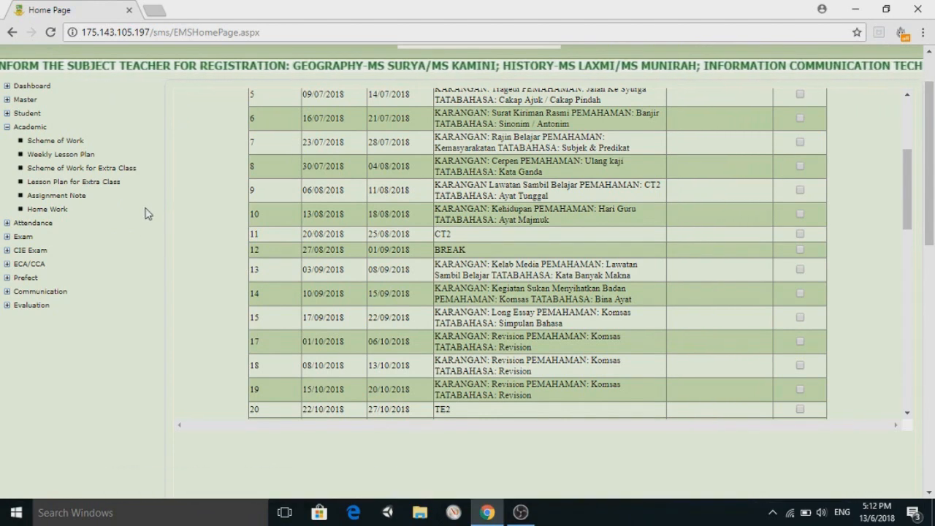
scroll(146, 211, "down", 1)
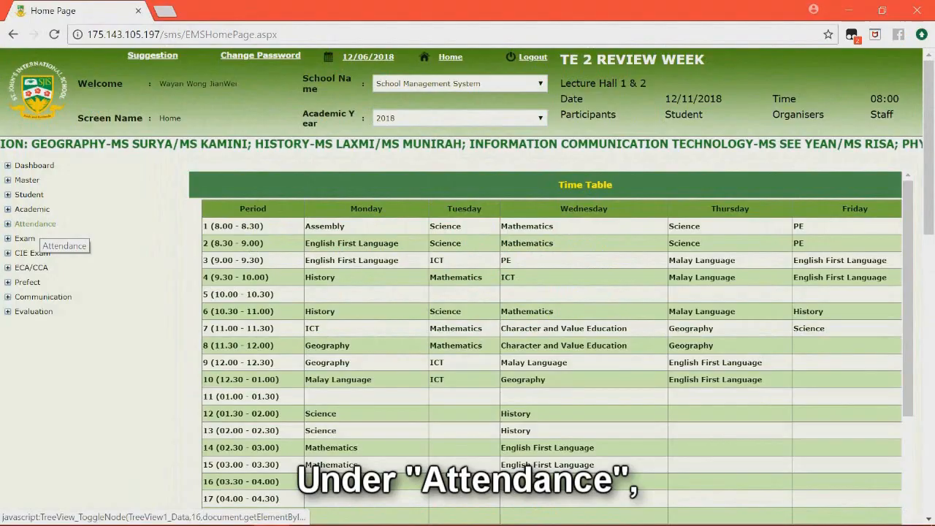
Expand Attendance and open the leave request and Year 9 Class 1 timetable pages.
left_click(58, 230)
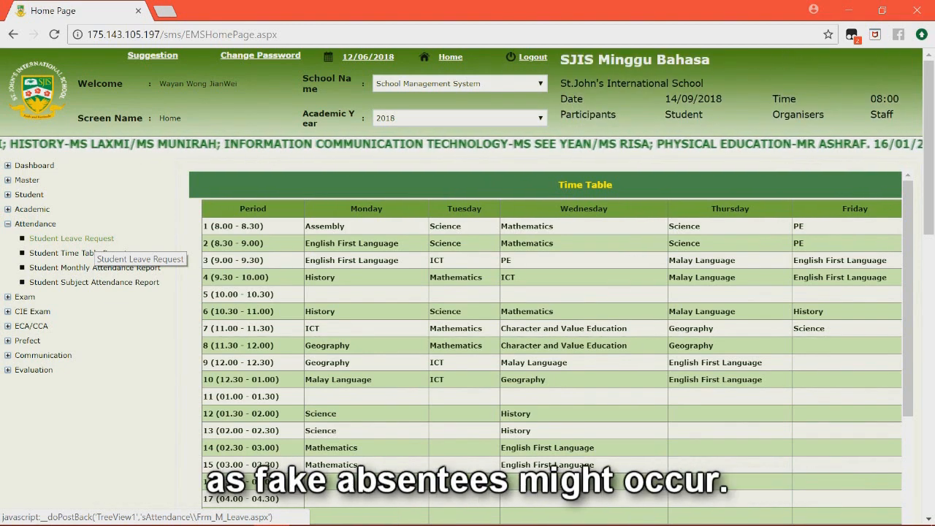
left_click(91, 240)
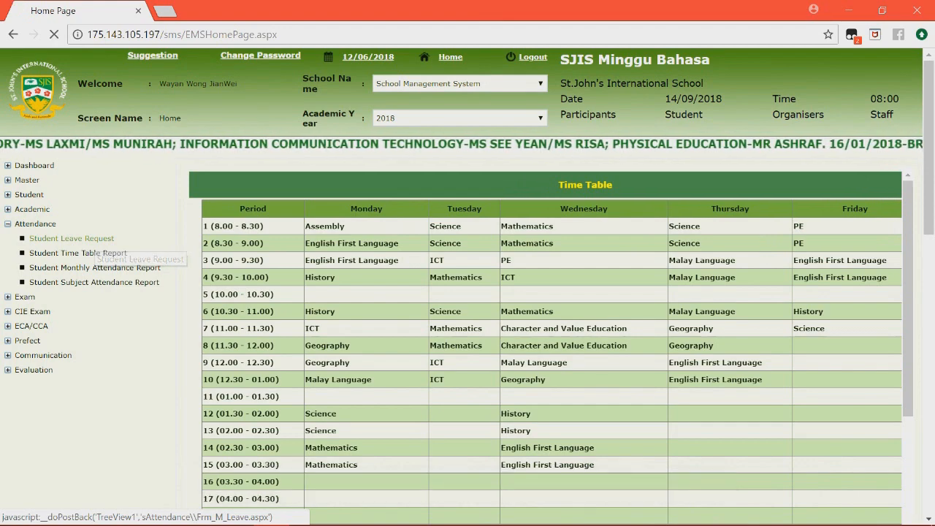
scroll(467, 292, "down", 1)
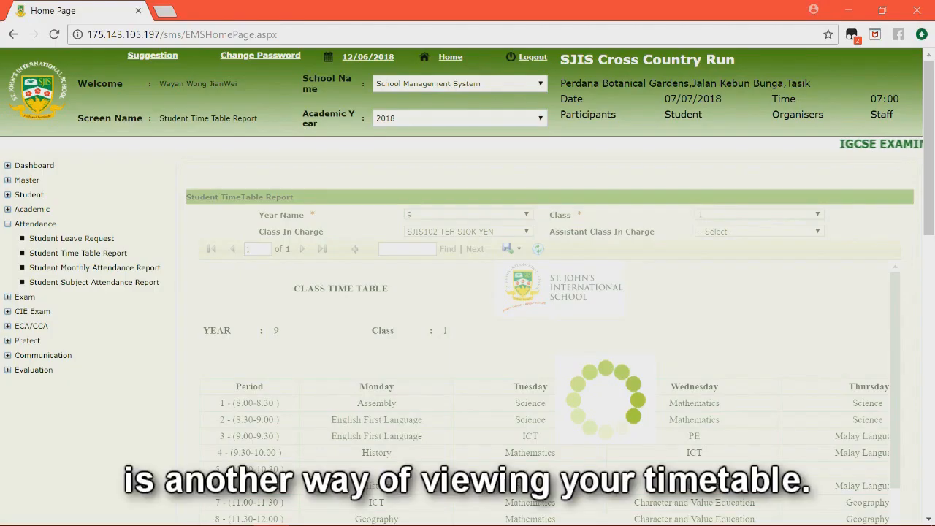
scroll(544, 392, "down", 1)
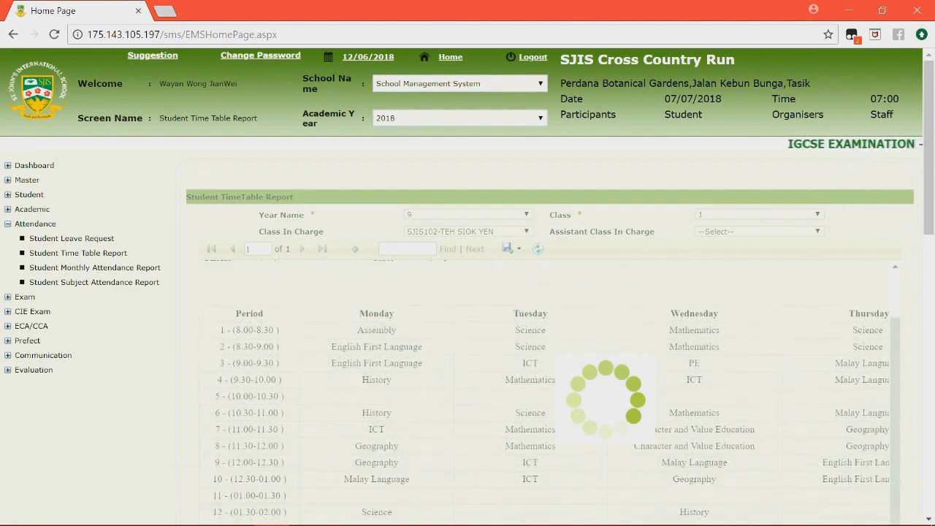
scroll(544, 391, "down", 1)
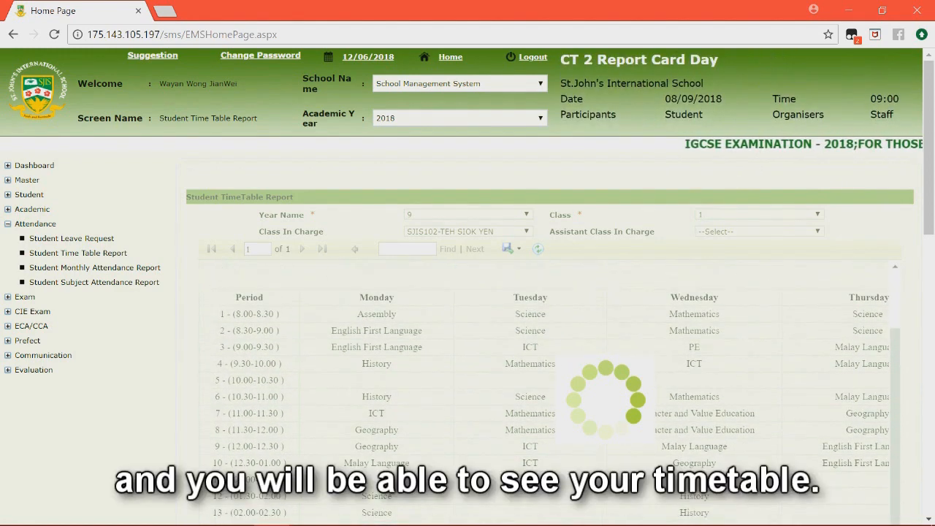
scroll(544, 391, "down", 3)
scroll(544, 292, "up", 3)
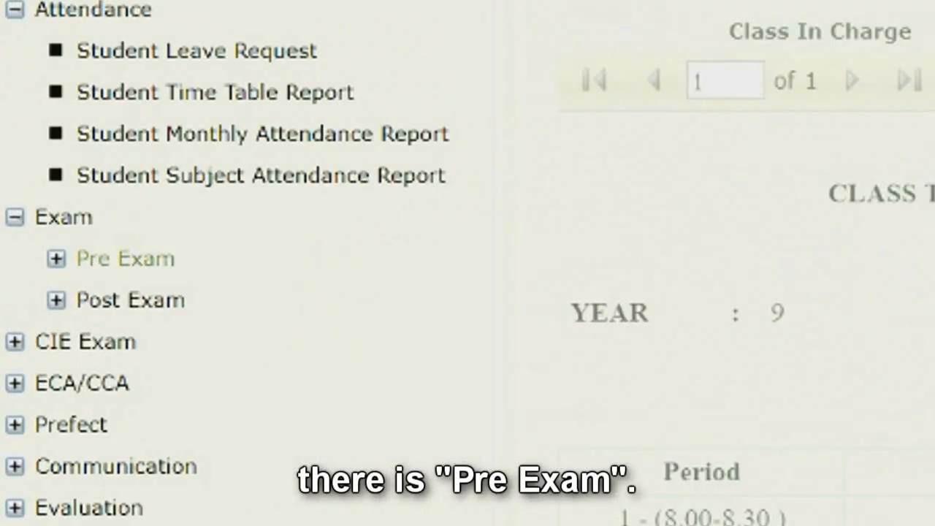
Display the TERM EXAMINATION 1 exam timetable under Pre Exam and scroll through it.
left_click(125, 258)
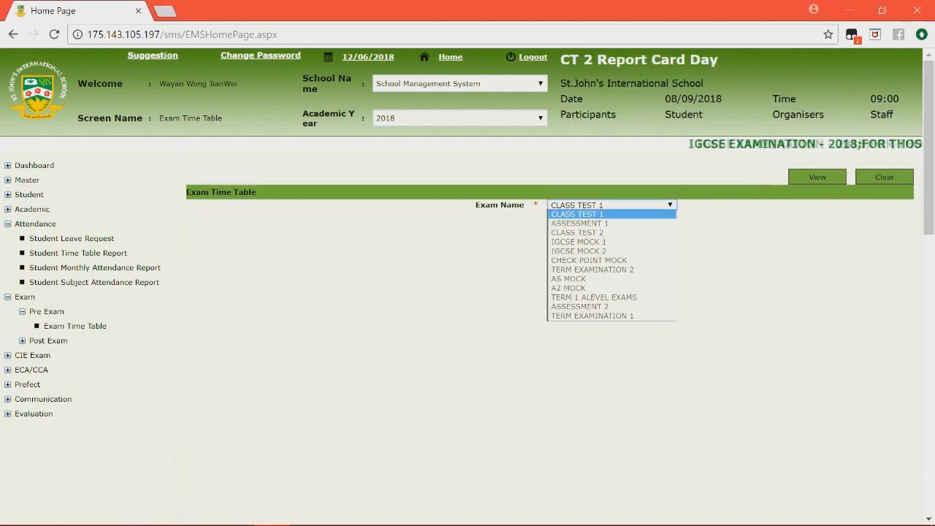
left_click(817, 177)
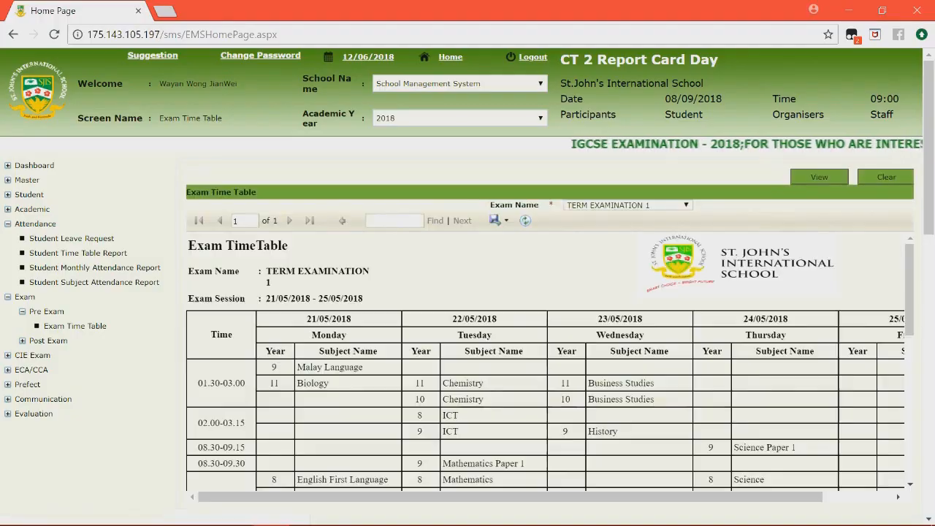
scroll(545, 361, "down", 2)
scroll(544, 362, "down", 3)
scroll(544, 361, "up", 4)
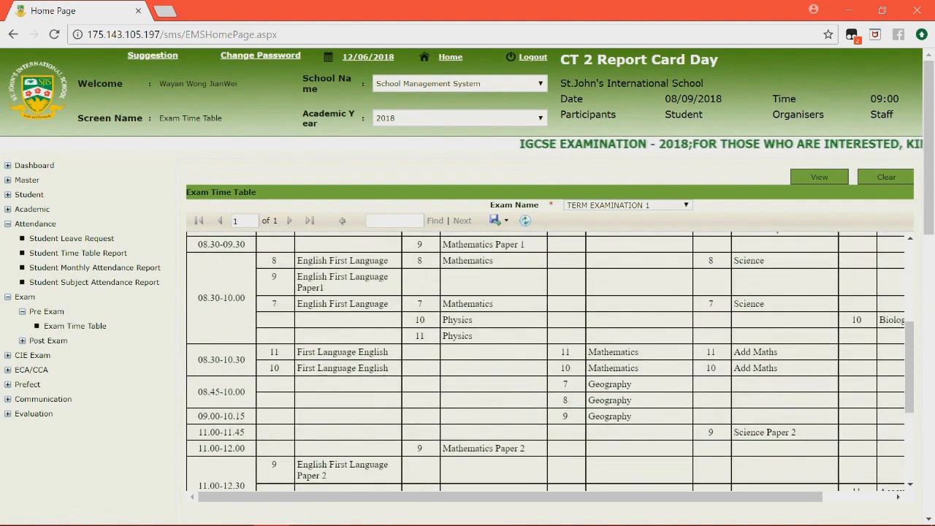
scroll(545, 361, "right", 3)
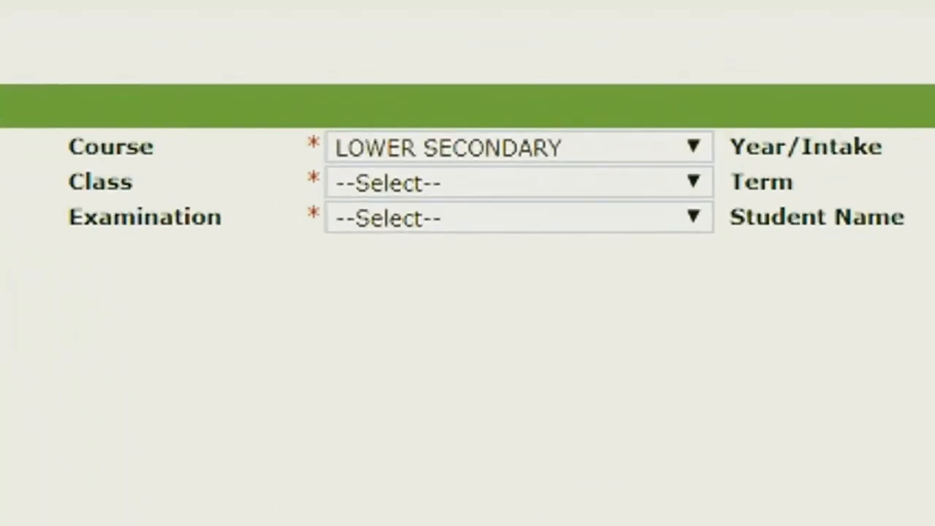
Generate the progress report for Class 1, Semester 1, TERM EXAMINATION 1.
left_click(480, 221)
left_click(344, 236)
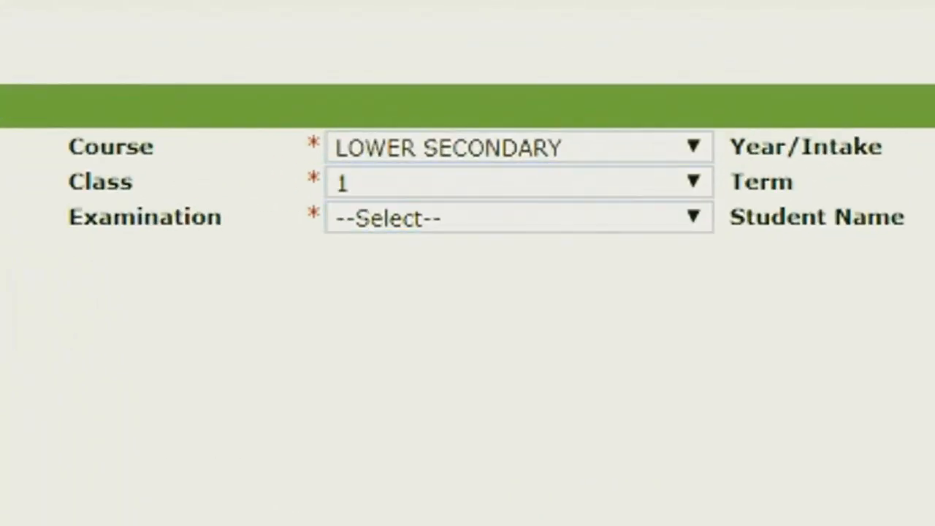
left_click(731, 182)
left_click(421, 237)
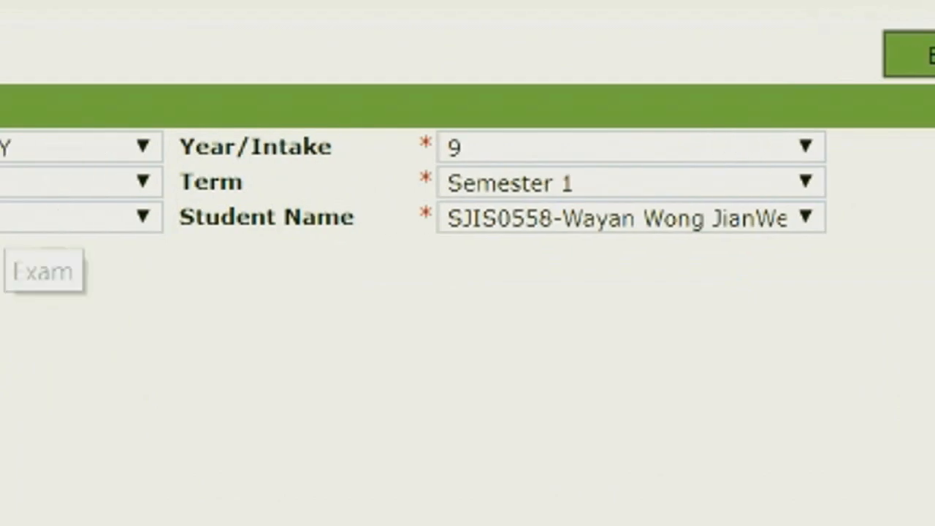
left_click(540, 219)
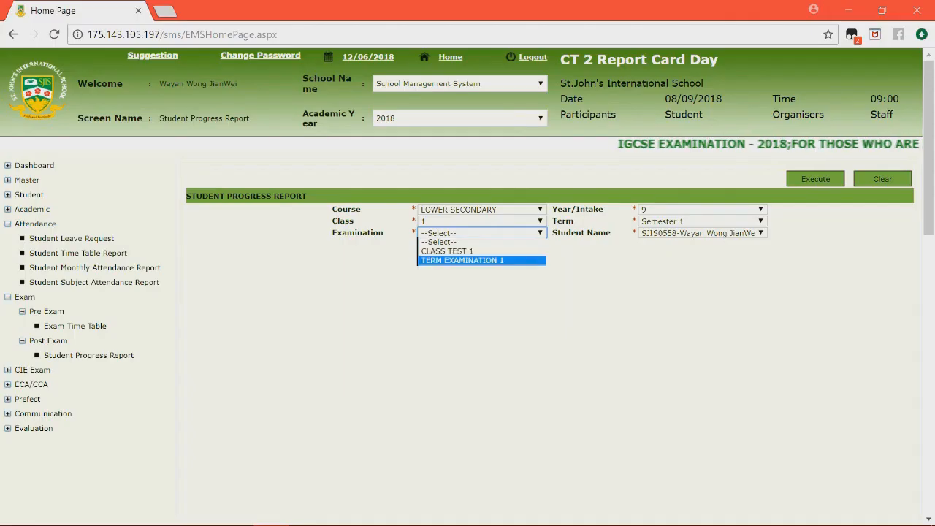
left_click(444, 300)
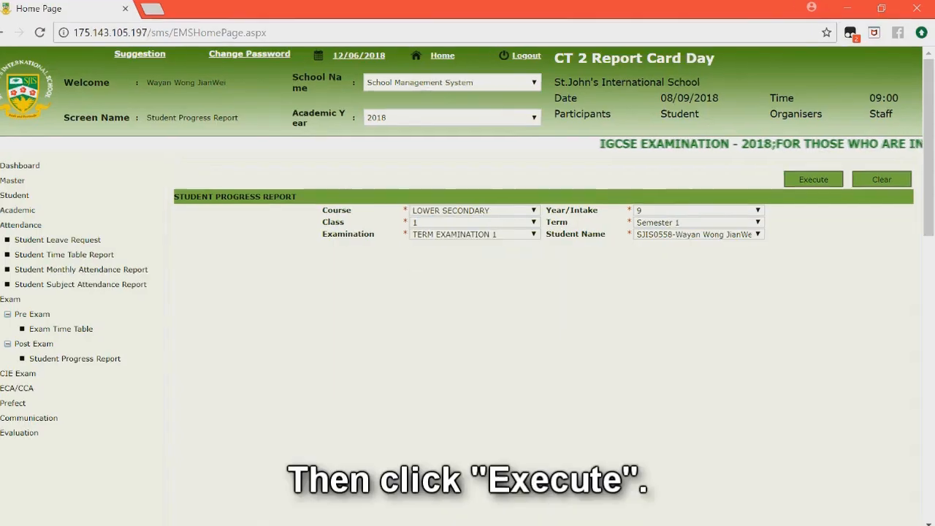
left_click(536, 250)
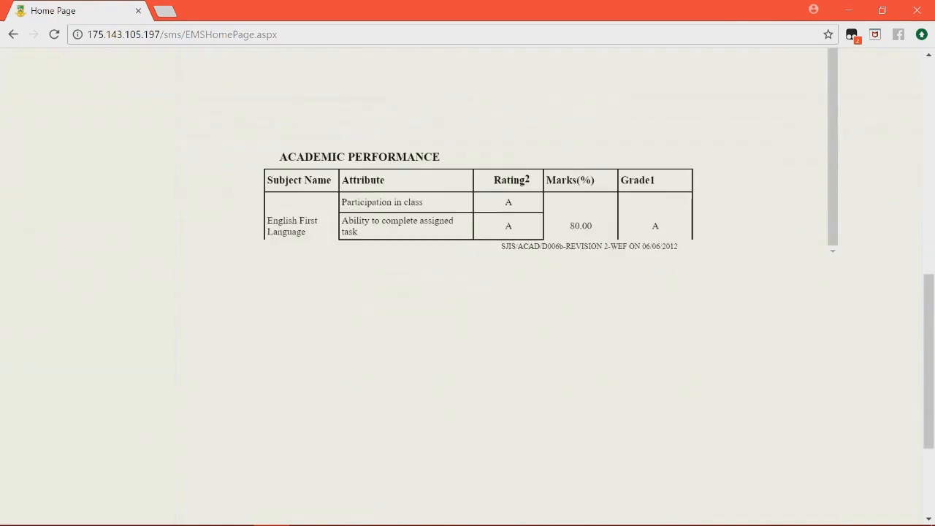
Scroll through the generated report, then expand the CIE Exam menu.
scroll(479, 219, "up", 5)
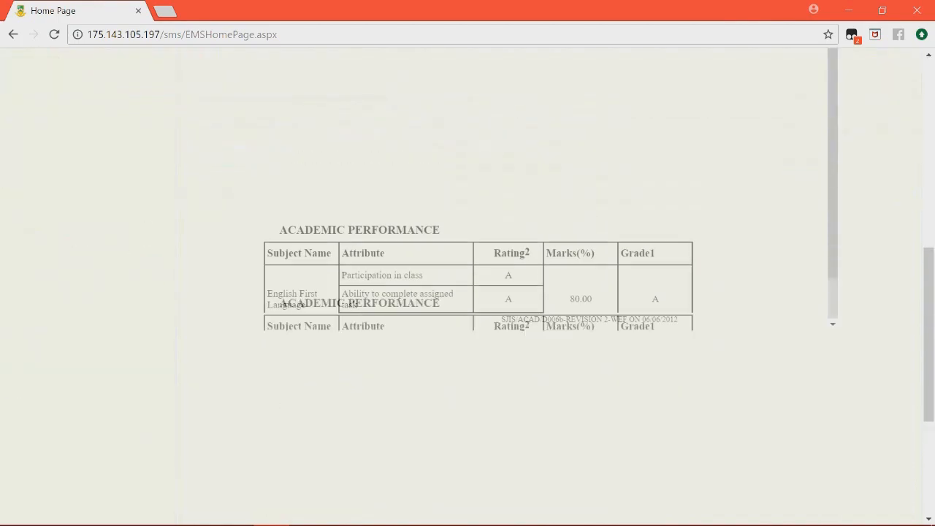
scroll(479, 256, "up", 10)
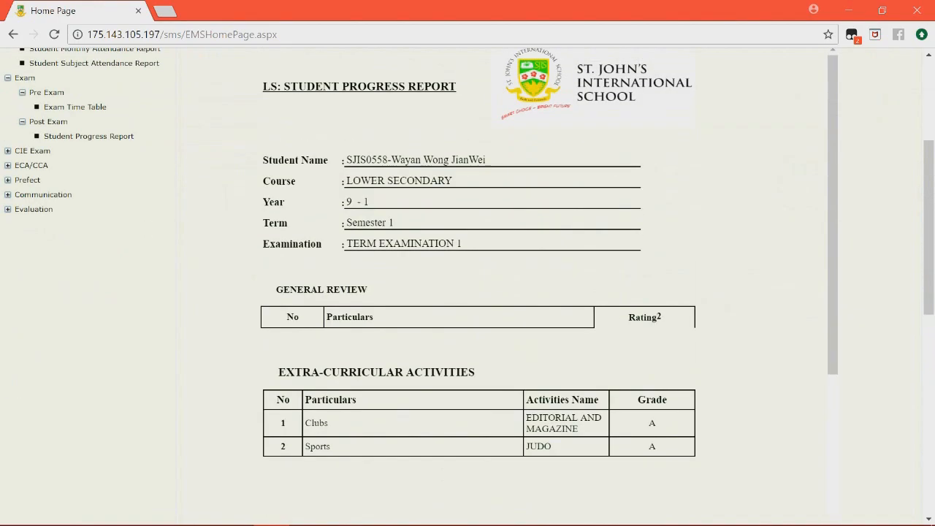
scroll(548, 306, "down", 10)
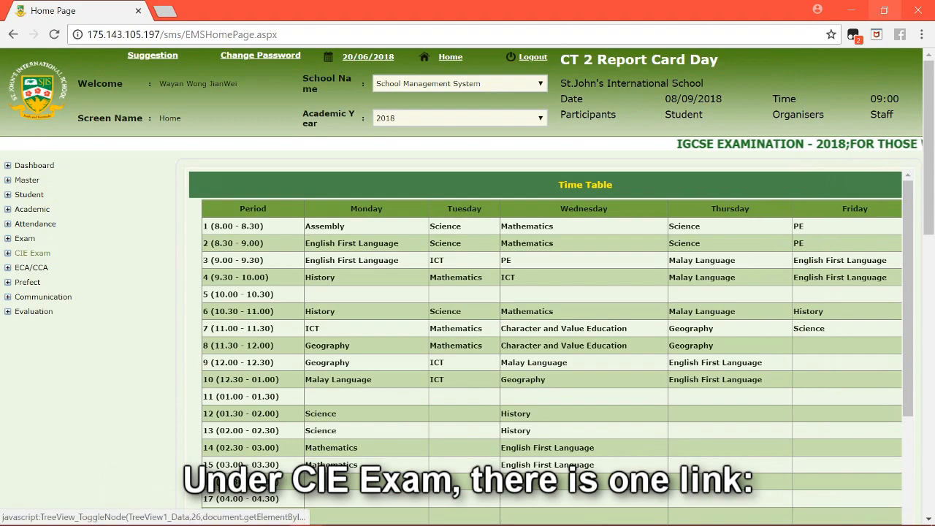
left_click(35, 252)
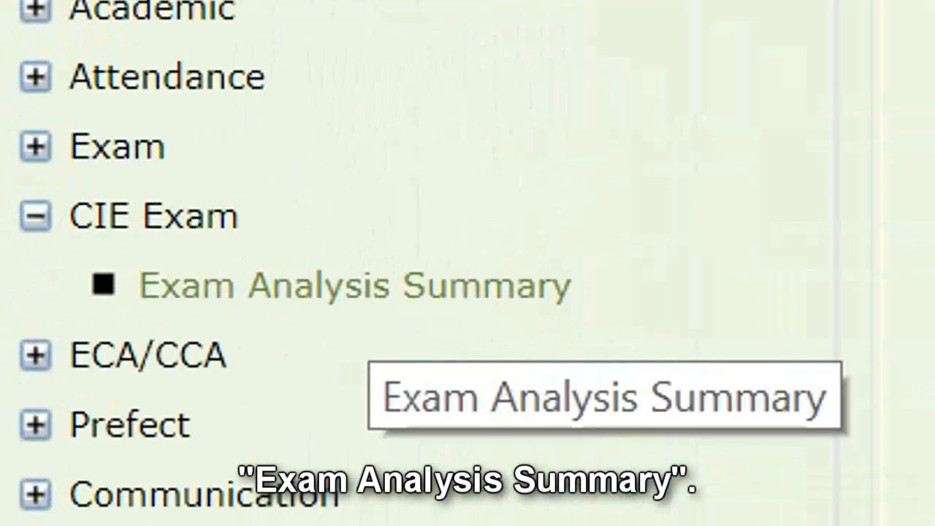
Open the Exam Analysis Summary page under CIE Exam.
left_click(354, 284)
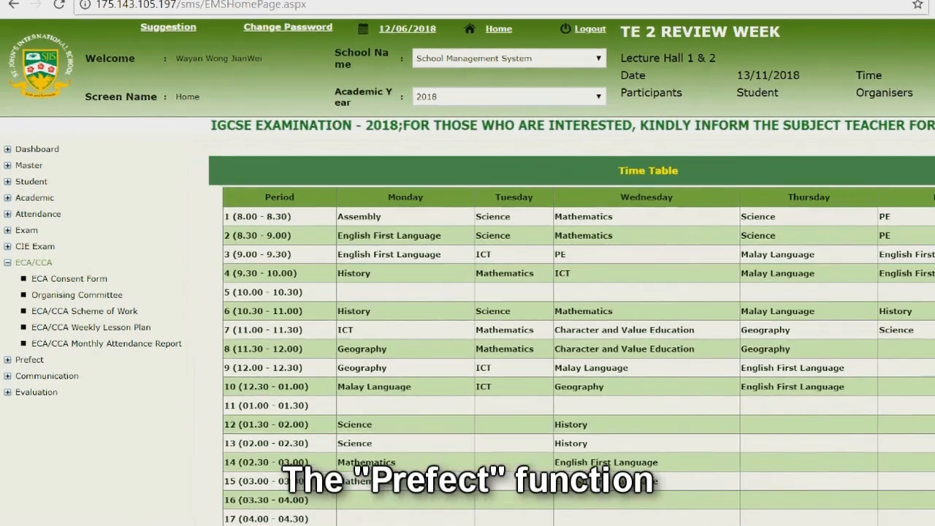
Briefly expand Prefect, open Communication's School Feedback form, then expand the Evaluation menu.
left_click(29, 360)
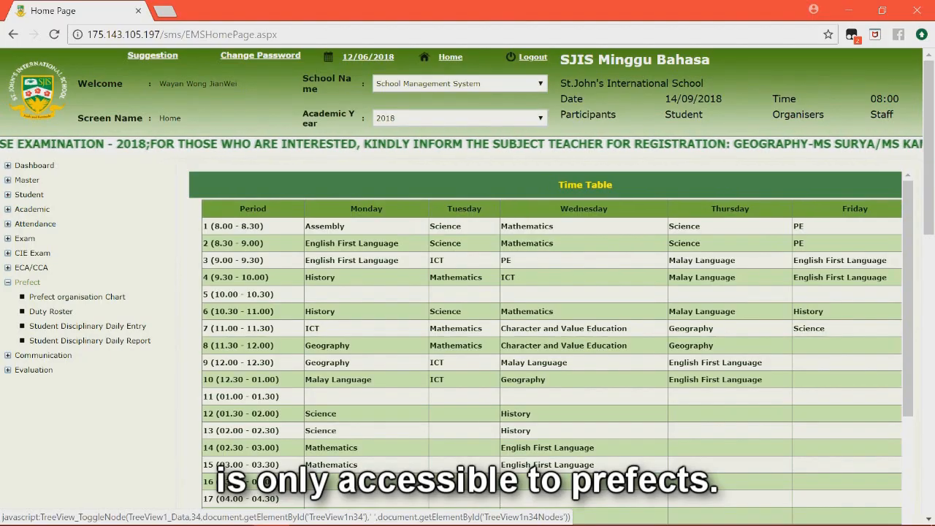
left_click(8, 194)
left_click(7, 297)
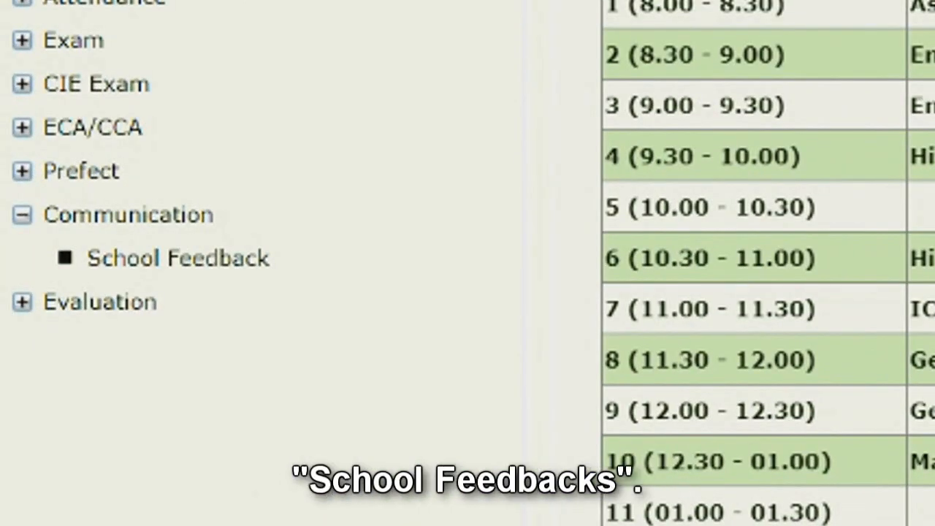
left_click(178, 258)
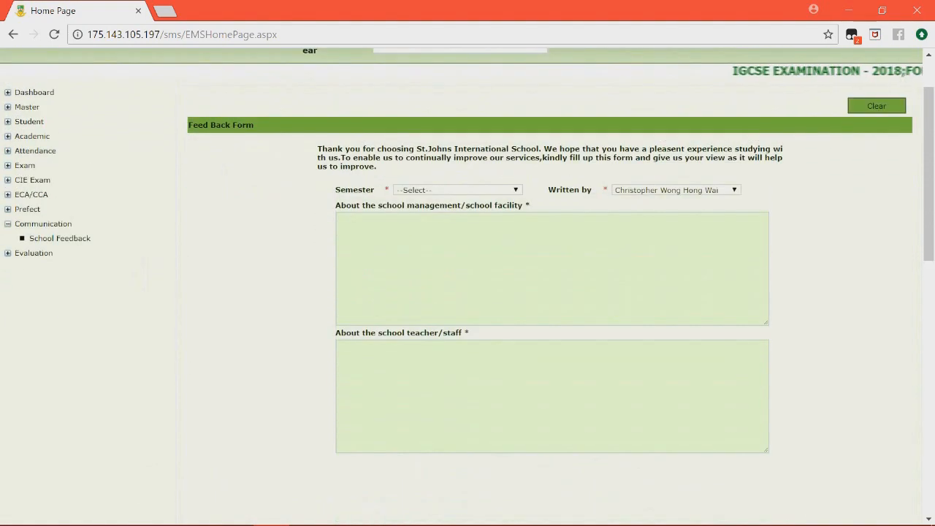
left_click(33, 253)
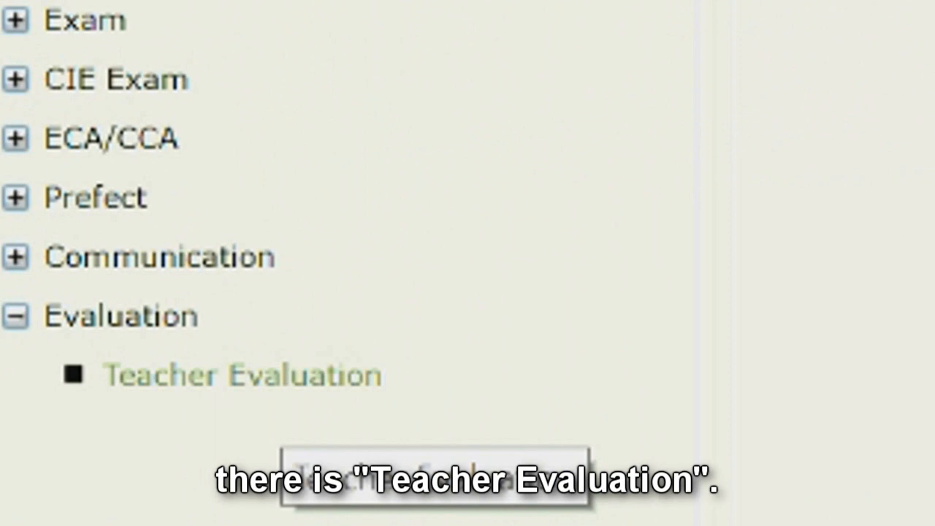